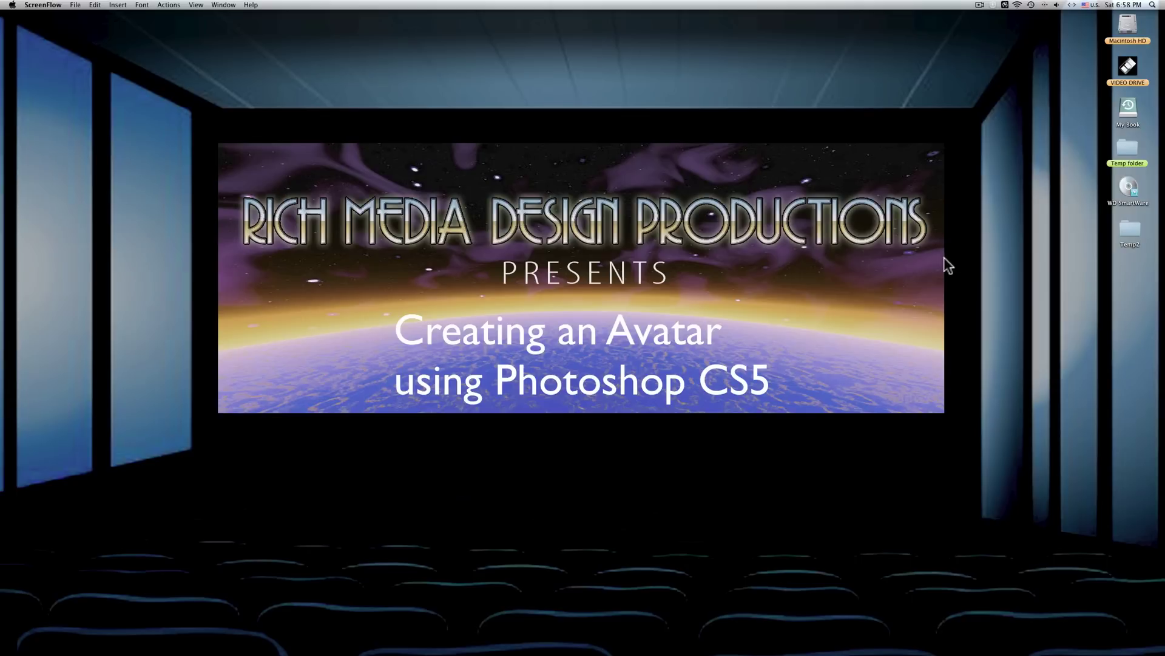
- Restore the minimized Photoshop window showing the close-up portrait from the Dock
mouse_move(1068, 647)
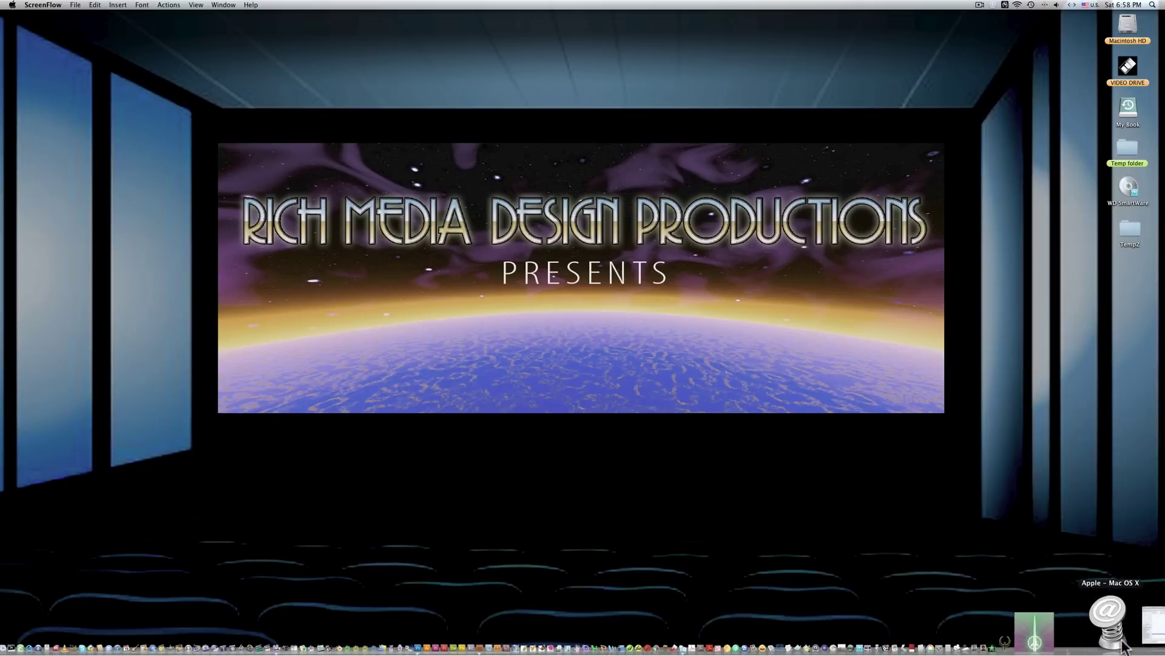
click(1146, 635)
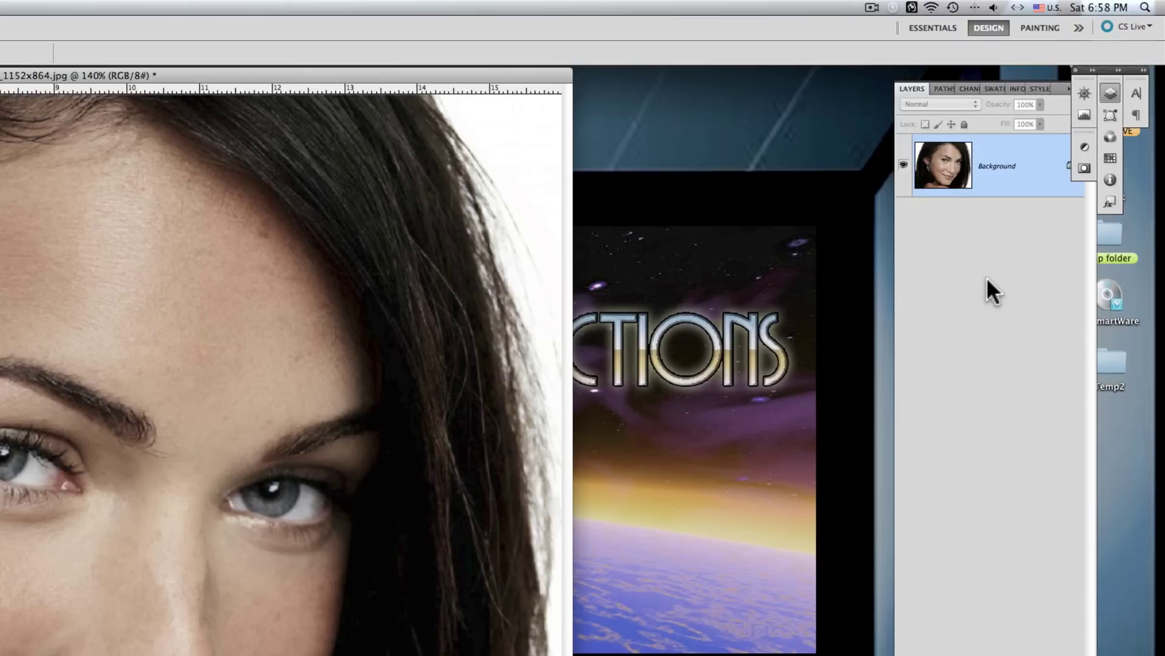
- Duplicate the Background layer from the Layers panel menu to create a 'Background copy' layer
click(1003, 204)
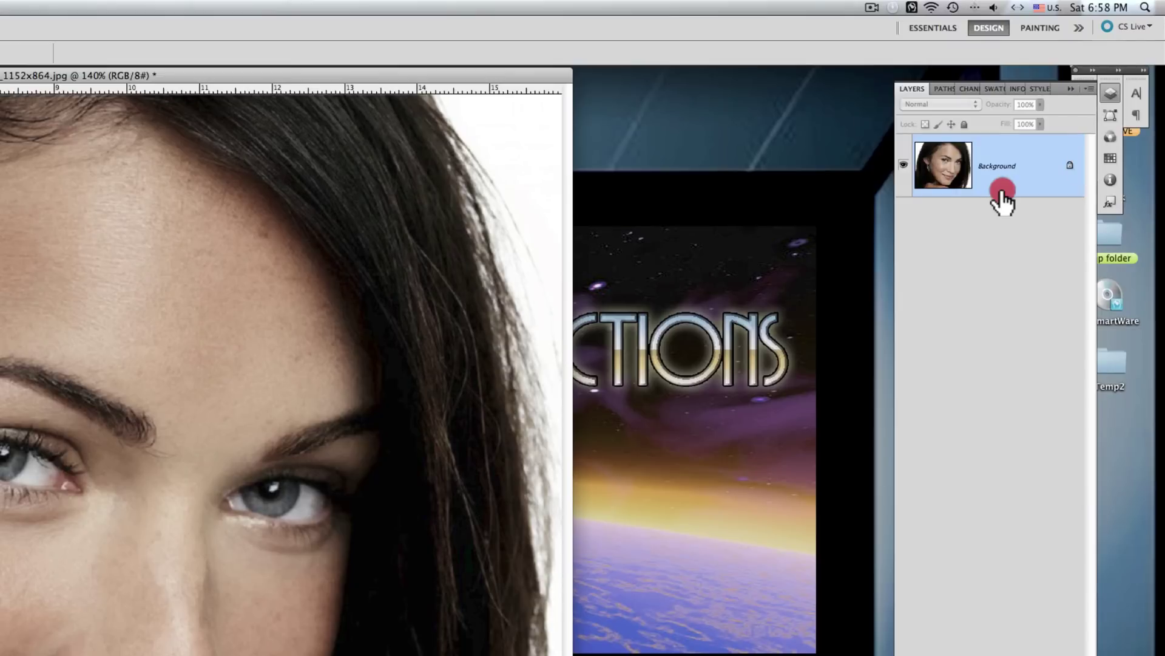
click(1090, 86)
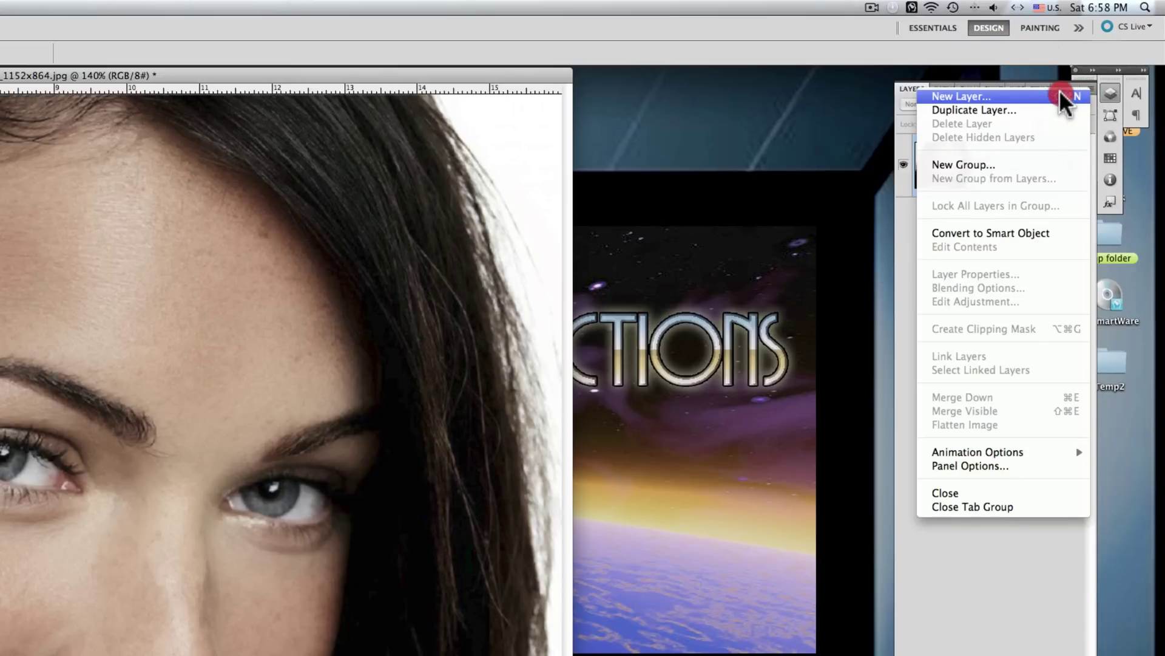
drag(1058, 90, 1048, 104)
click(363, 467)
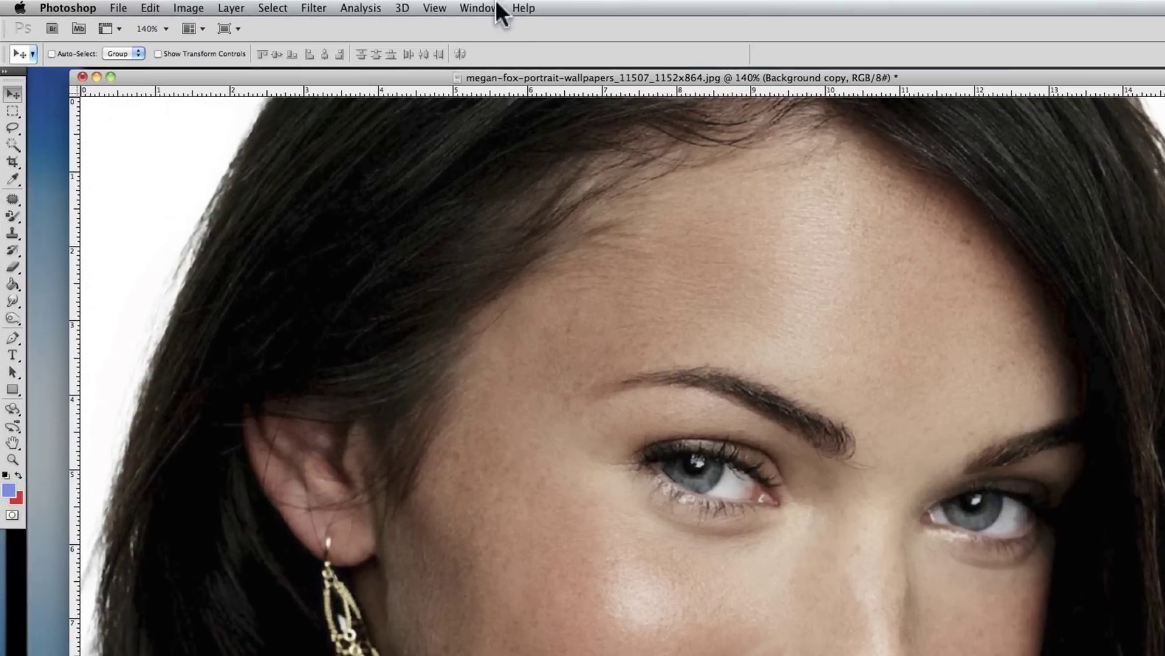
- Apply Brush Strokes > Accented Edges with edge width 2, edge brightness 46 and smoothness 15
click(204, 5)
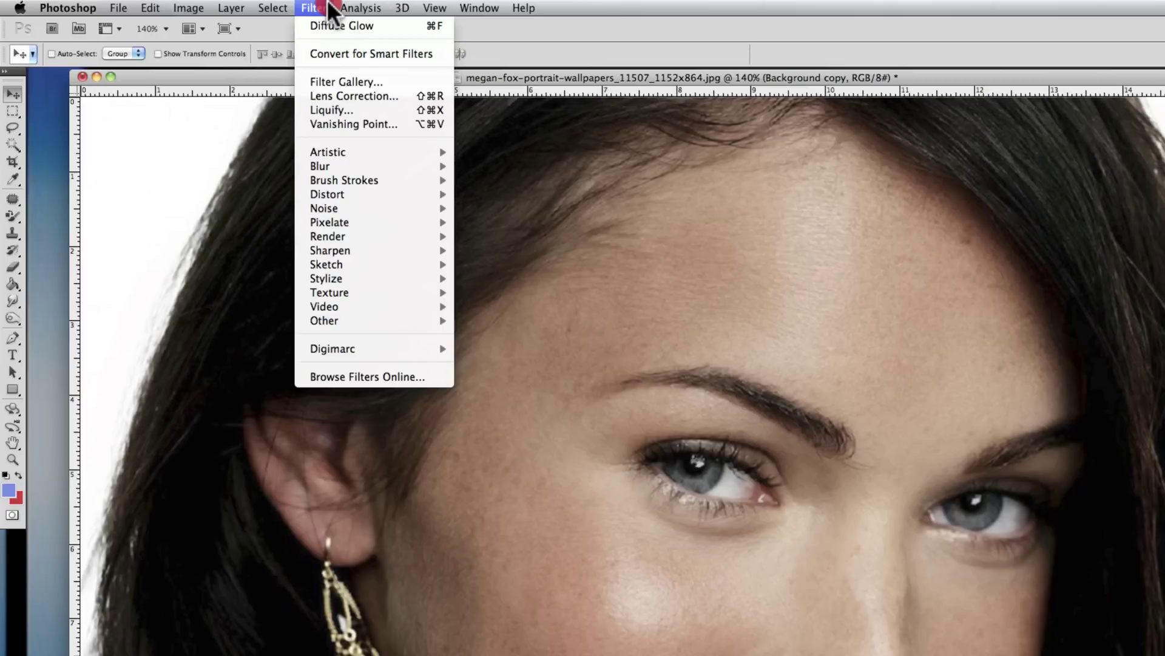
mouse_move(325, 179)
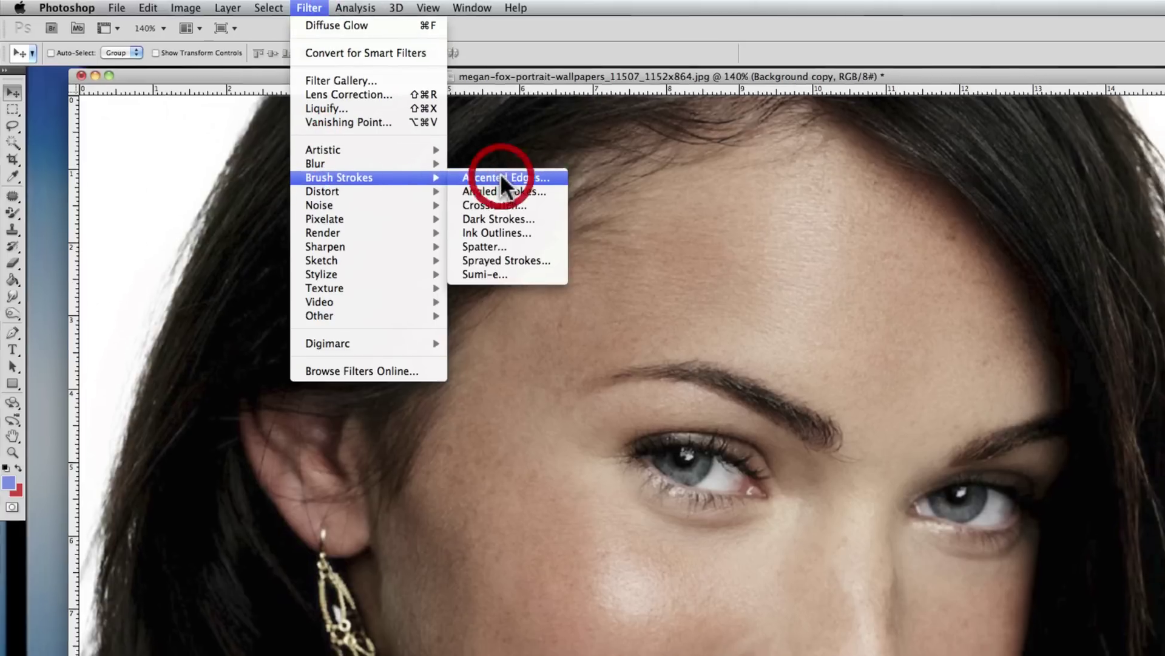
click(509, 180)
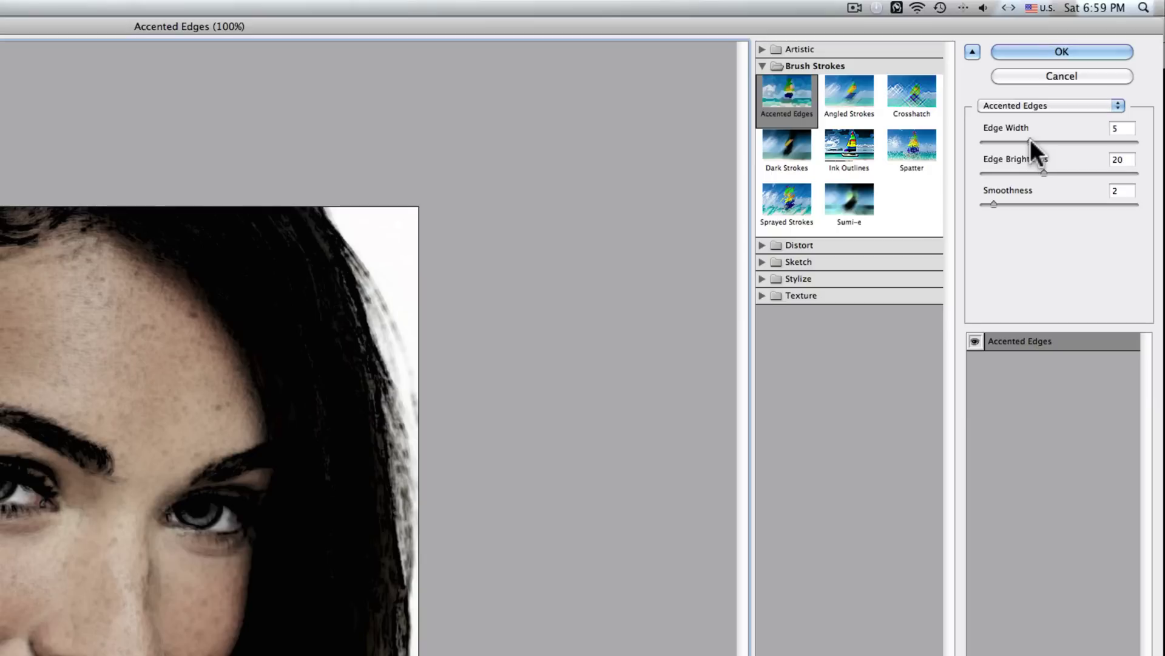
drag(1029, 141, 997, 140)
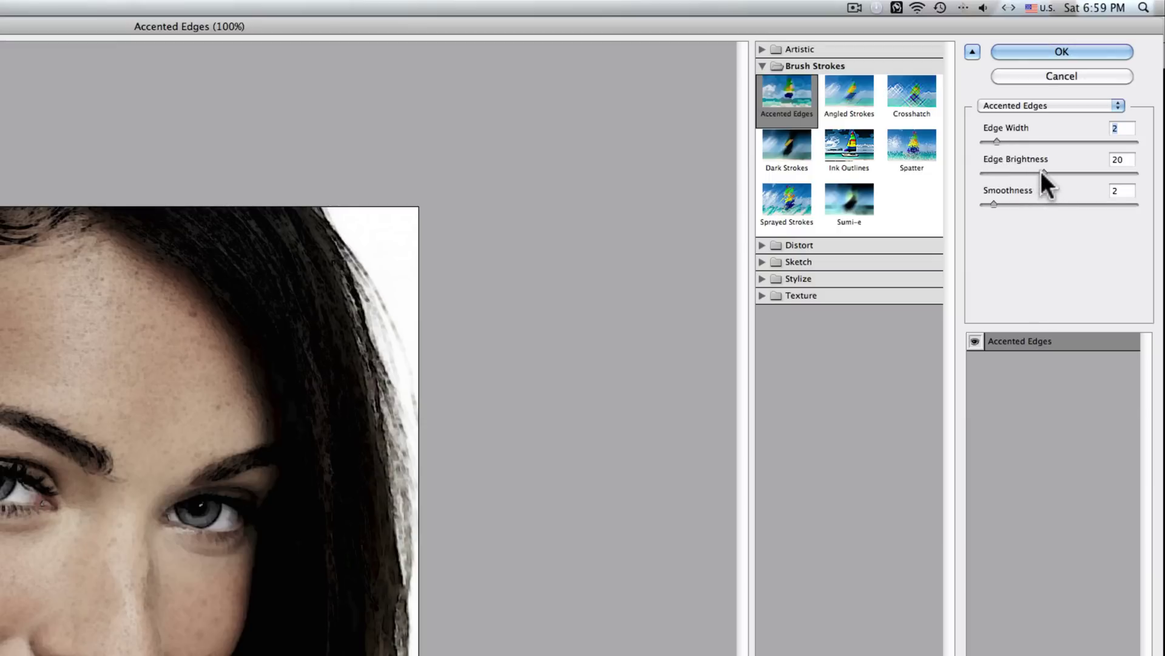
drag(1041, 170, 1120, 173)
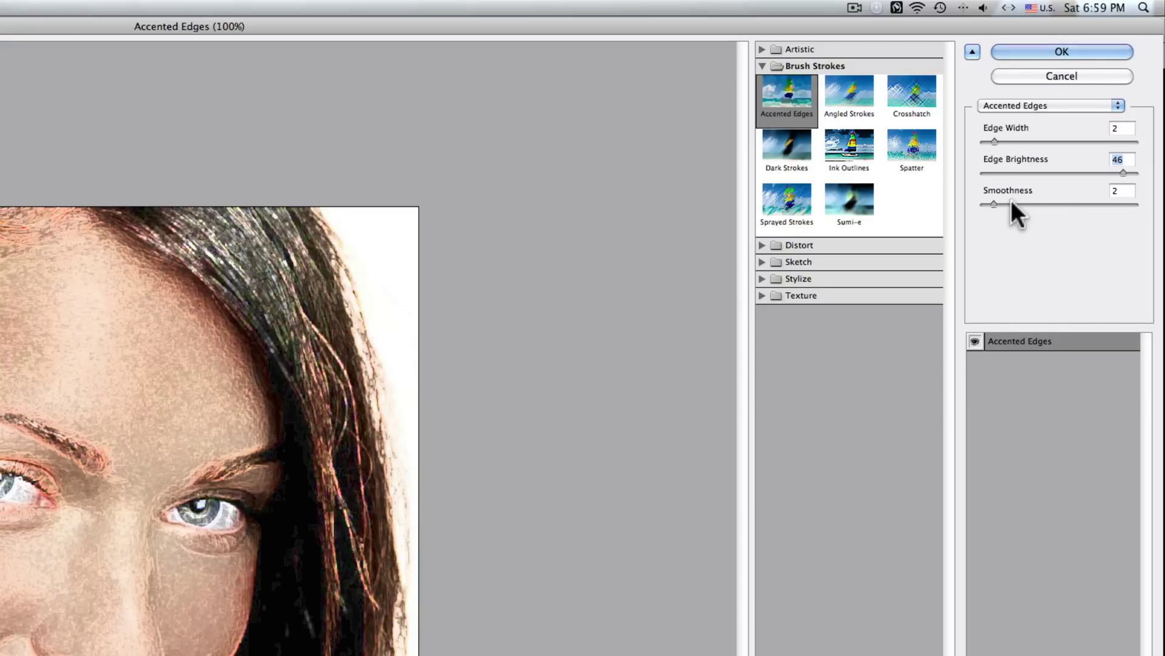
drag(994, 204, 1130, 208)
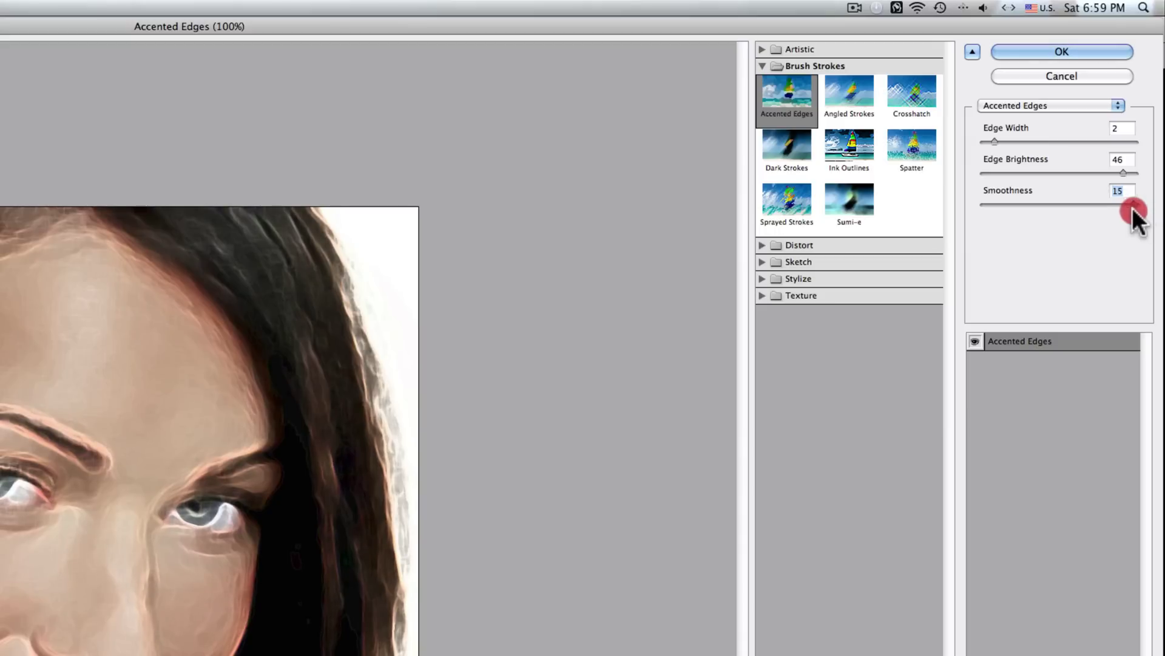
drag(1129, 202, 1128, 205)
click(1130, 204)
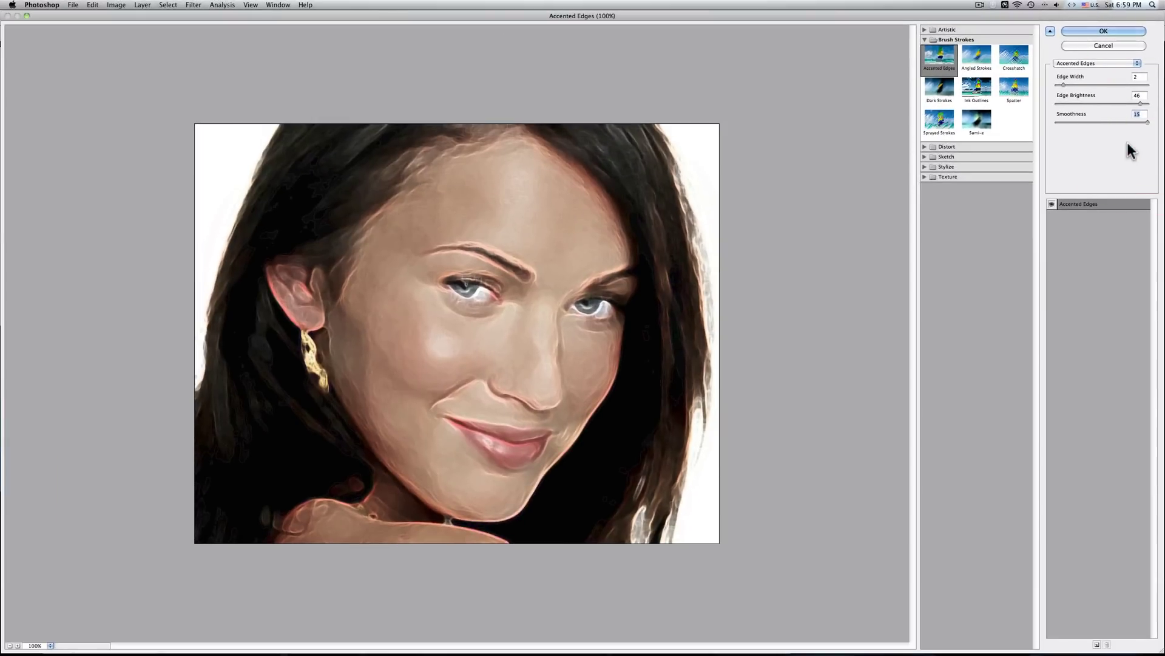
click(1090, 29)
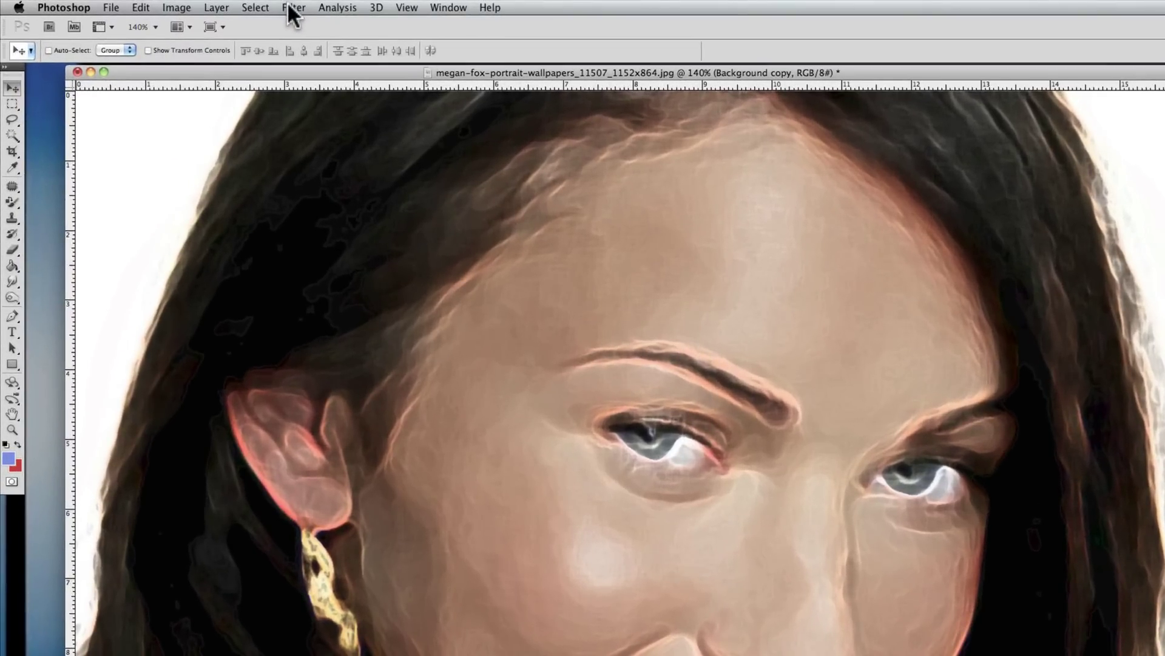
- Open Filter > Distort > Diffuse Glow to preview the glow in the Filter Gallery
drag(294, 12, 468, 179)
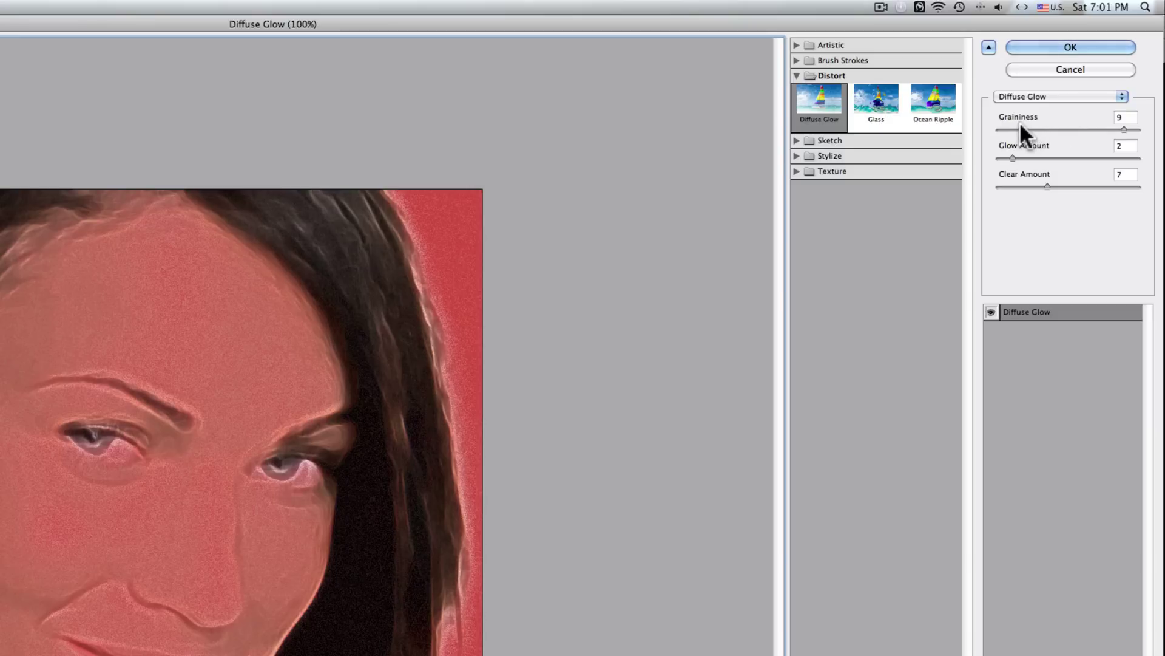
- Set Diffuse Glow to graininess 0, glow amount 2, clear amount 20 and apply it
click(1124, 128)
drag(1124, 128, 1148, 133)
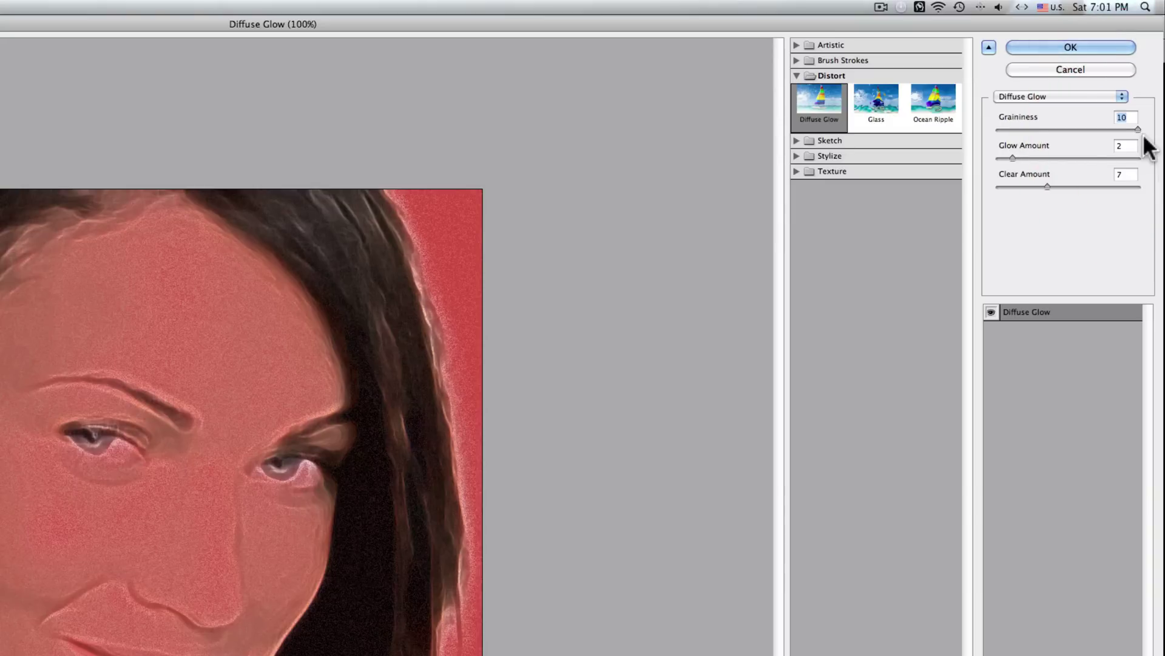
click(1133, 129)
drag(1134, 129, 993, 125)
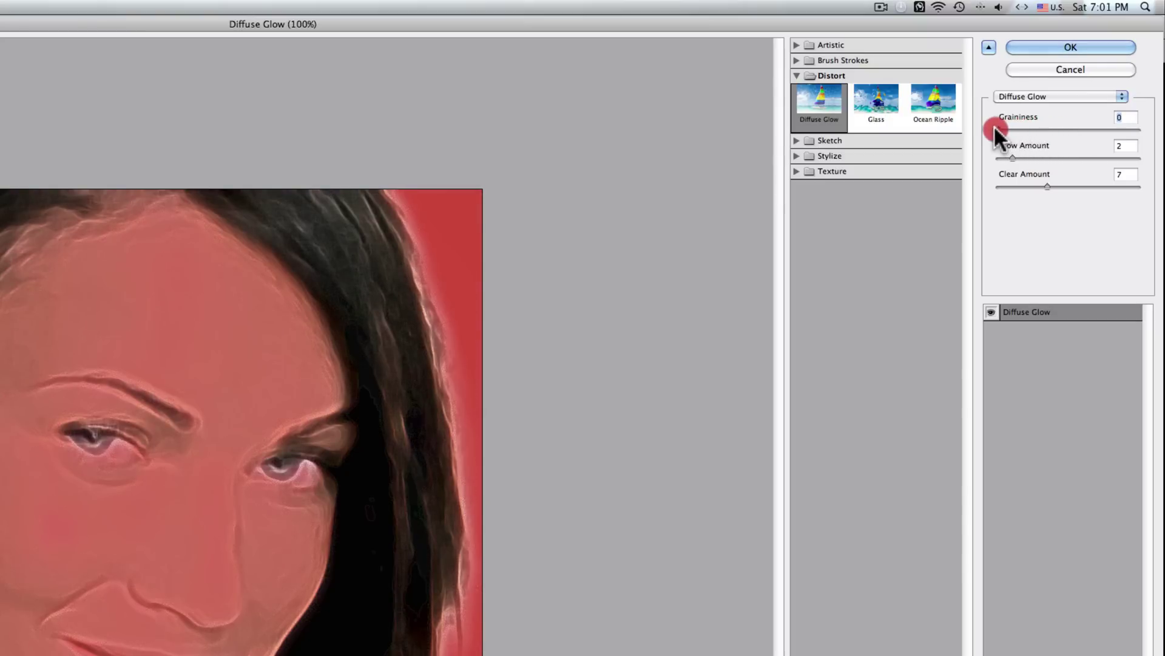
click(1011, 156)
click(1049, 185)
drag(1049, 185, 1139, 186)
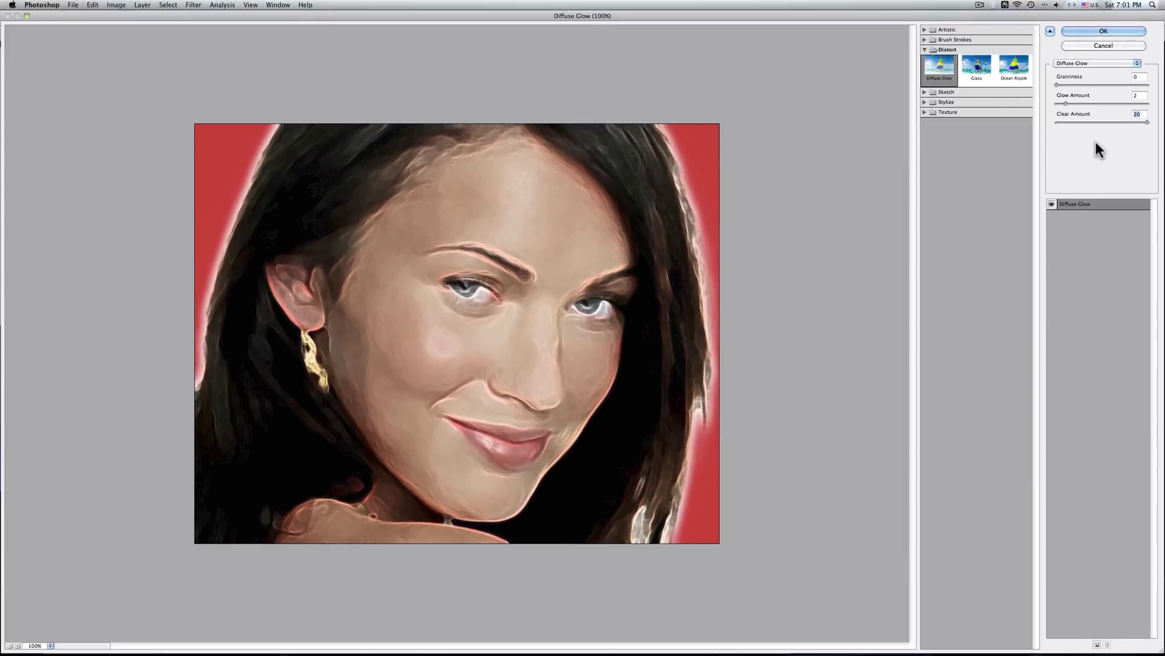
click(1073, 31)
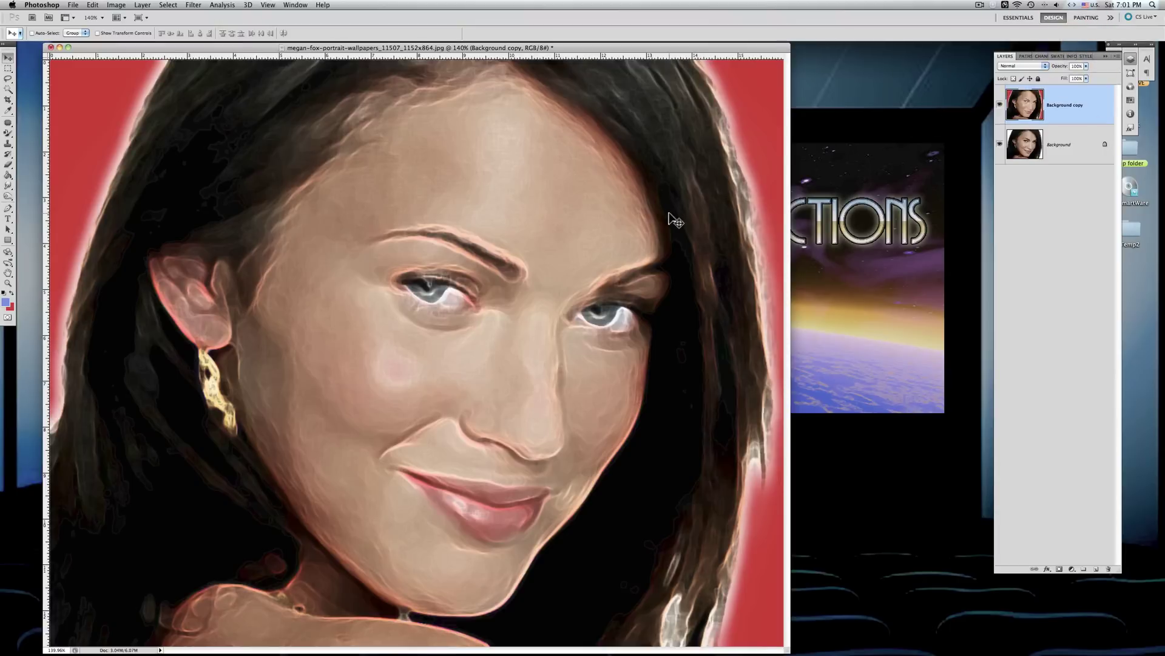
- Zoom out with the Zoom tool to see the portrait small, then zoom back in on the face
click(8, 283)
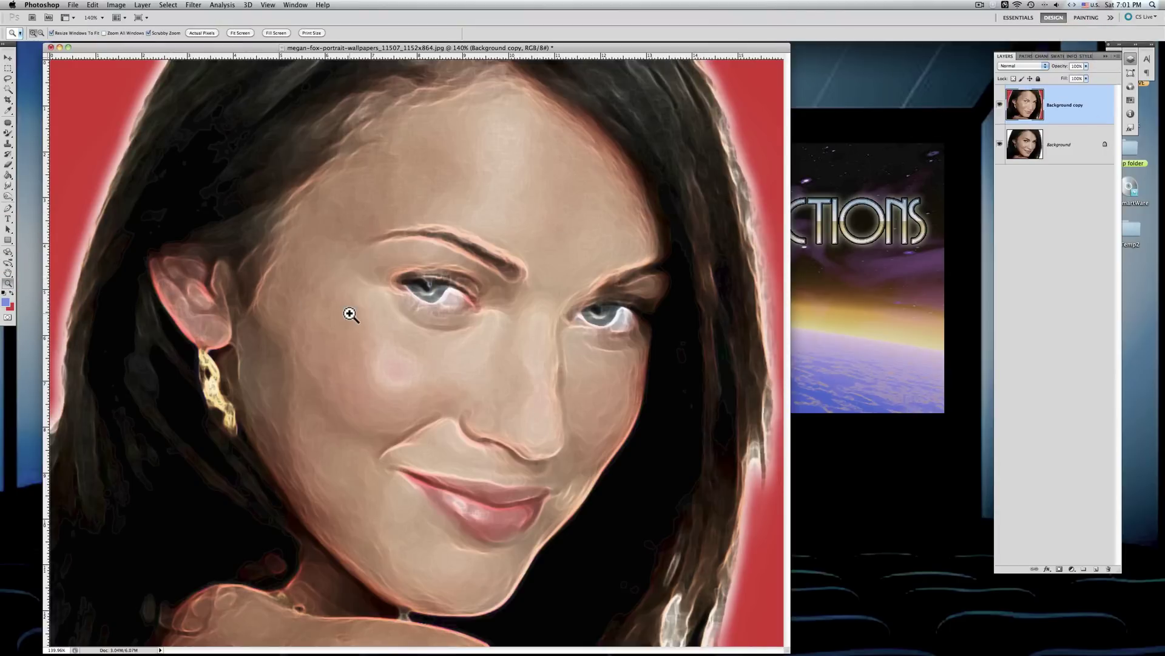
key(alt)
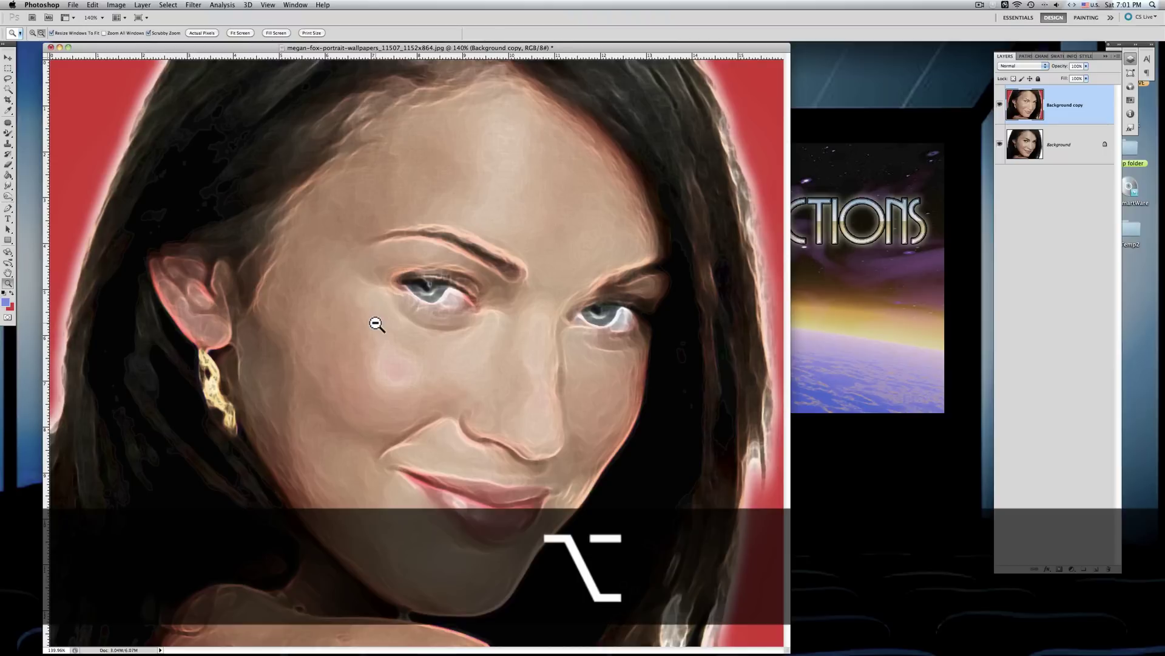
click(376, 324)
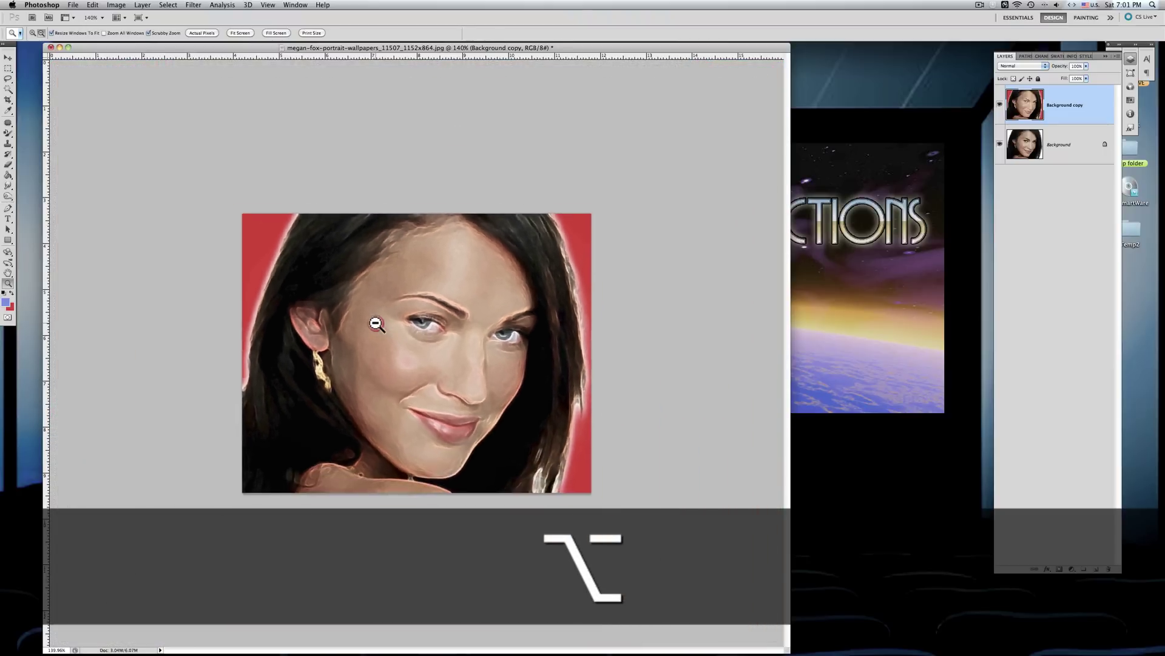
drag(376, 323, 376, 323)
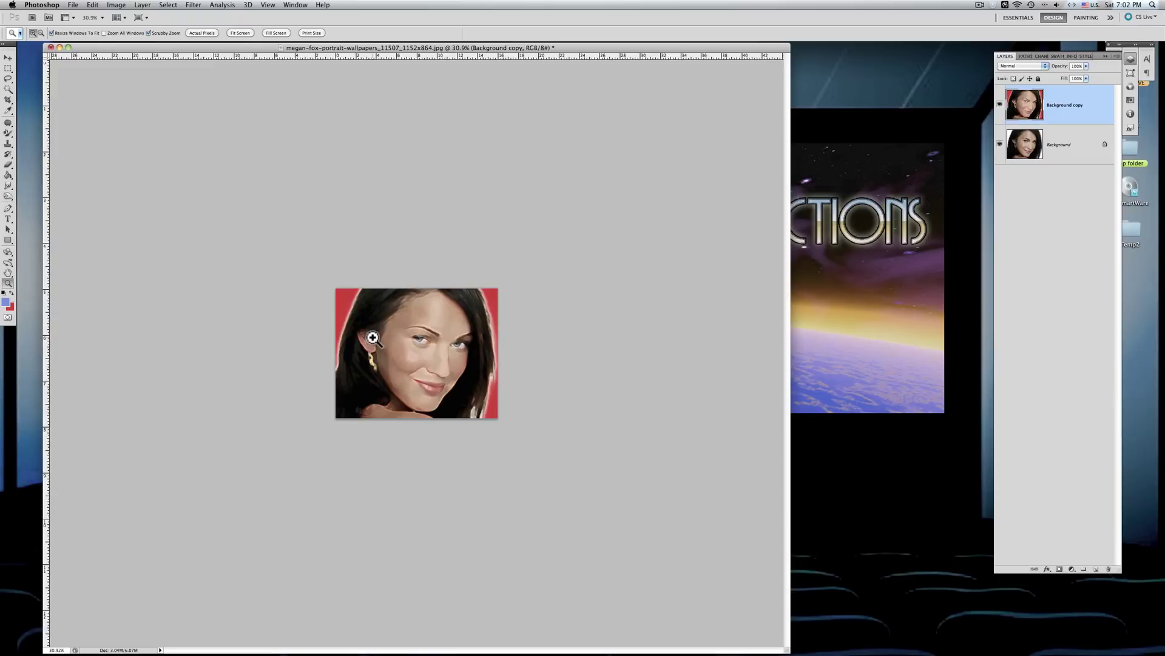
drag(392, 328, 391, 326)
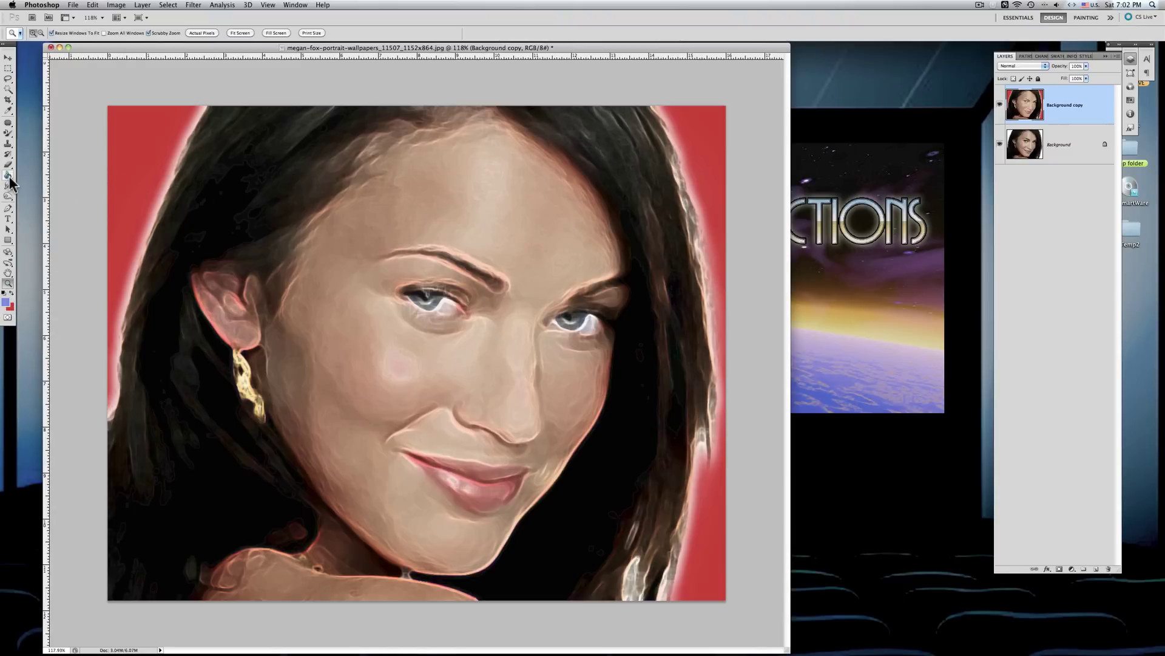
- Switch to the Color Replacement Tool and enlarge its brush to 140 px
click(7, 135)
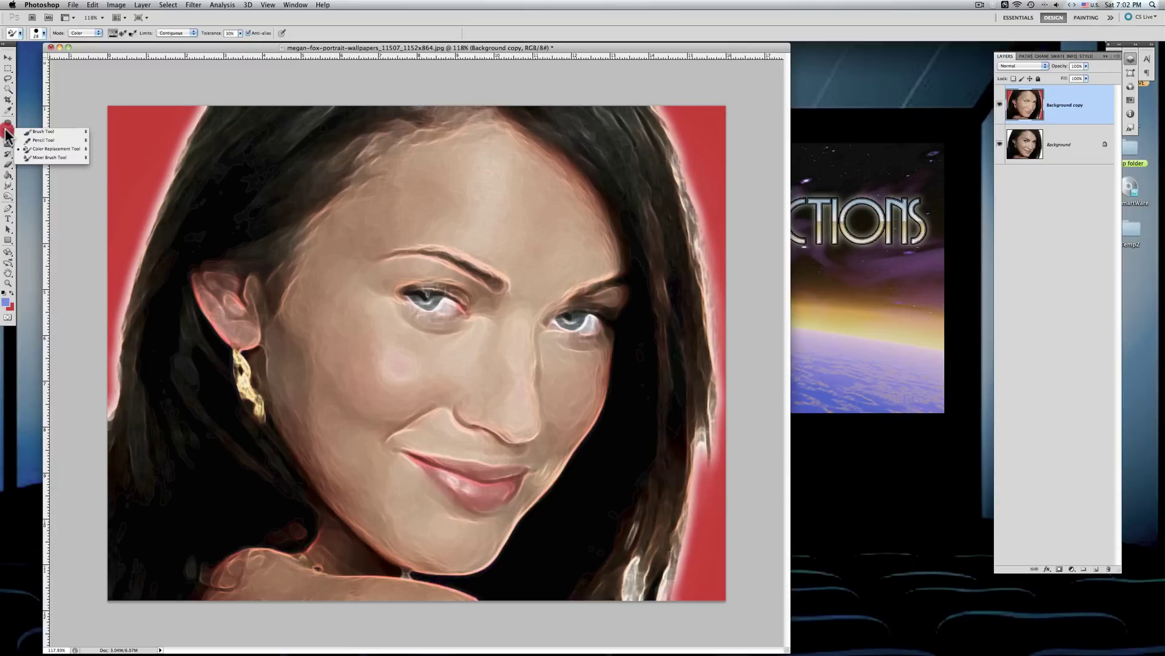
click(50, 147)
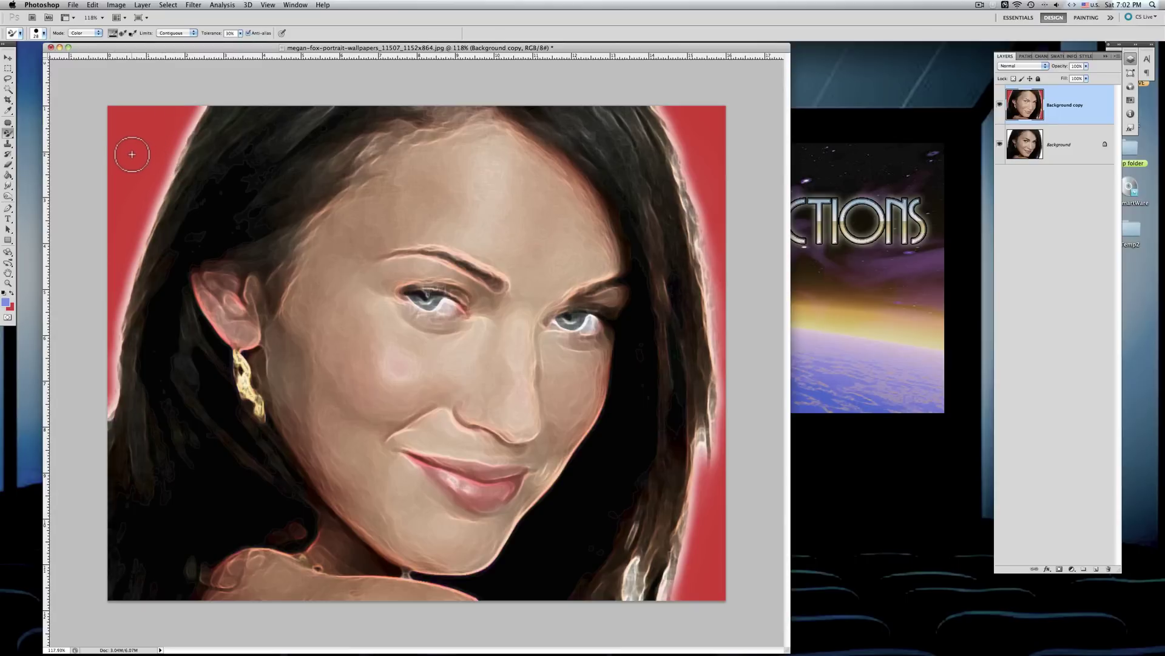
click(43, 35)
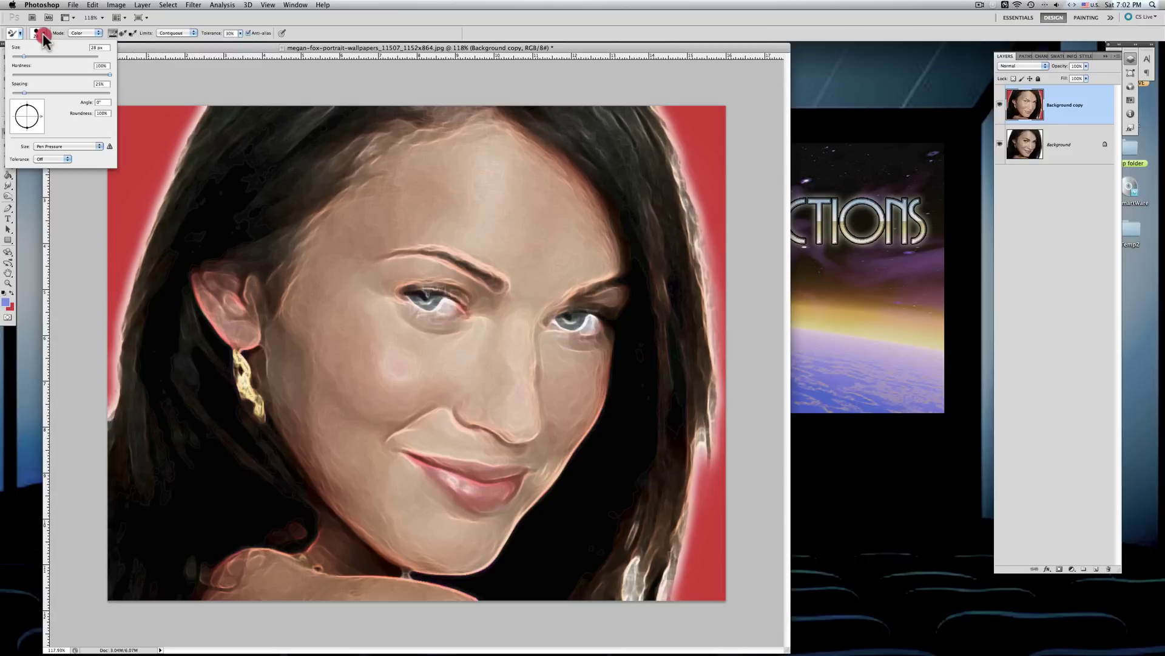
drag(24, 56, 55, 58)
drag(63, 56, 64, 56)
- Paint blue over the left and right background and the red glow along the hair edges
click(184, 46)
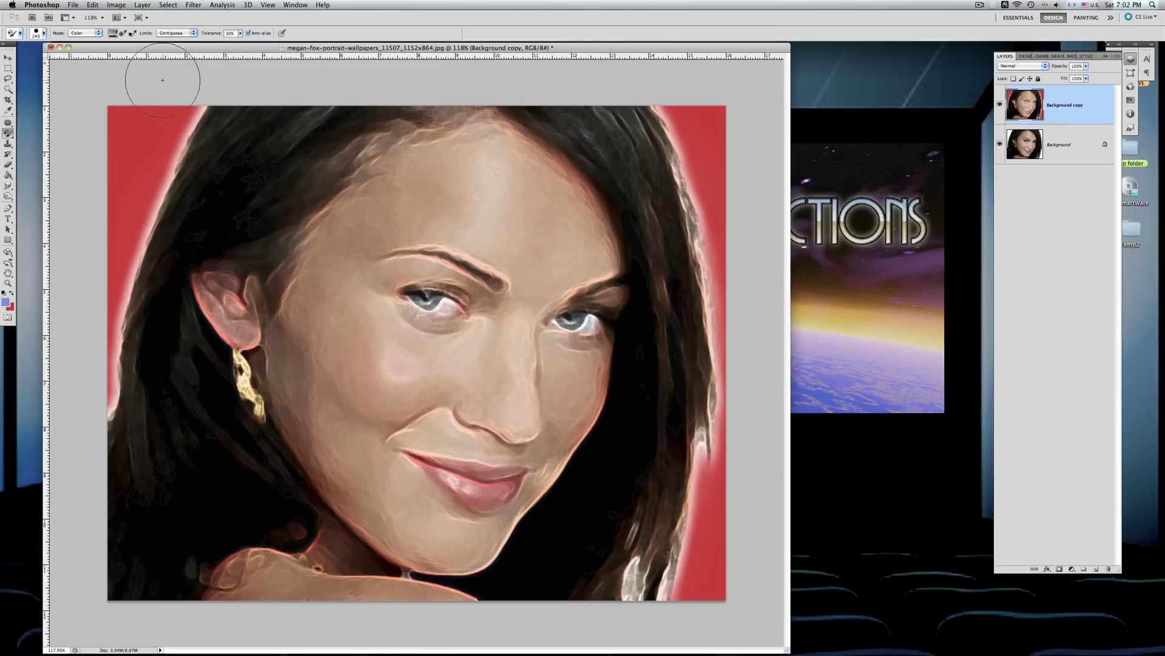
mouse_move(159, 112)
mouse_down()
mouse_move(136, 174)
mouse_move(132, 104)
mouse_move(116, 409)
mouse_move(110, 293)
mouse_move(94, 325)
mouse_up()
drag(107, 393, 86, 396)
mouse_move(671, 82)
mouse_down()
mouse_move(732, 182)
mouse_move(720, 284)
mouse_up()
mouse_move(708, 110)
mouse_down()
mouse_move(729, 252)
mouse_move(722, 493)
mouse_move(723, 370)
mouse_move(703, 357)
mouse_move(672, 528)
mouse_move(716, 436)
mouse_move(697, 593)
mouse_move(700, 520)
mouse_move(675, 595)
mouse_move(689, 517)
mouse_move(632, 604)
mouse_move(630, 577)
mouse_up()
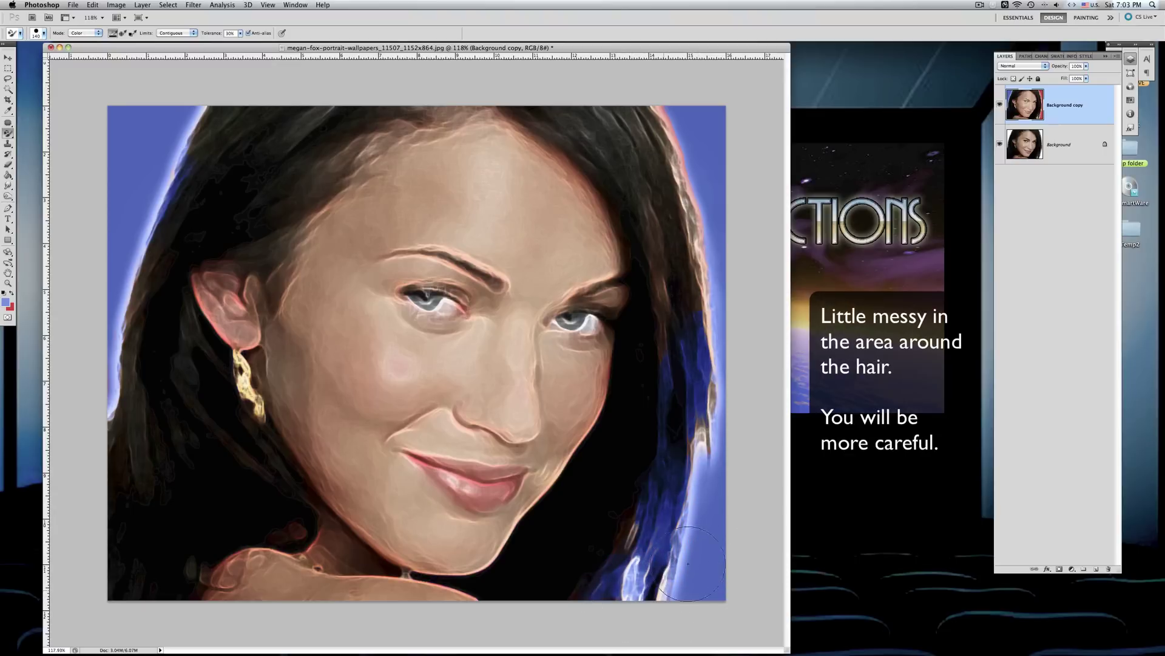
mouse_move(736, 187)
mouse_down()
mouse_move(671, 182)
mouse_move(700, 218)
mouse_move(665, 134)
mouse_move(671, 91)
mouse_move(719, 268)
mouse_move(704, 323)
mouse_move(702, 537)
mouse_move(679, 583)
mouse_move(684, 614)
mouse_up()
- Swap the foreground and background colours so red becomes the painting colour
click(12, 293)
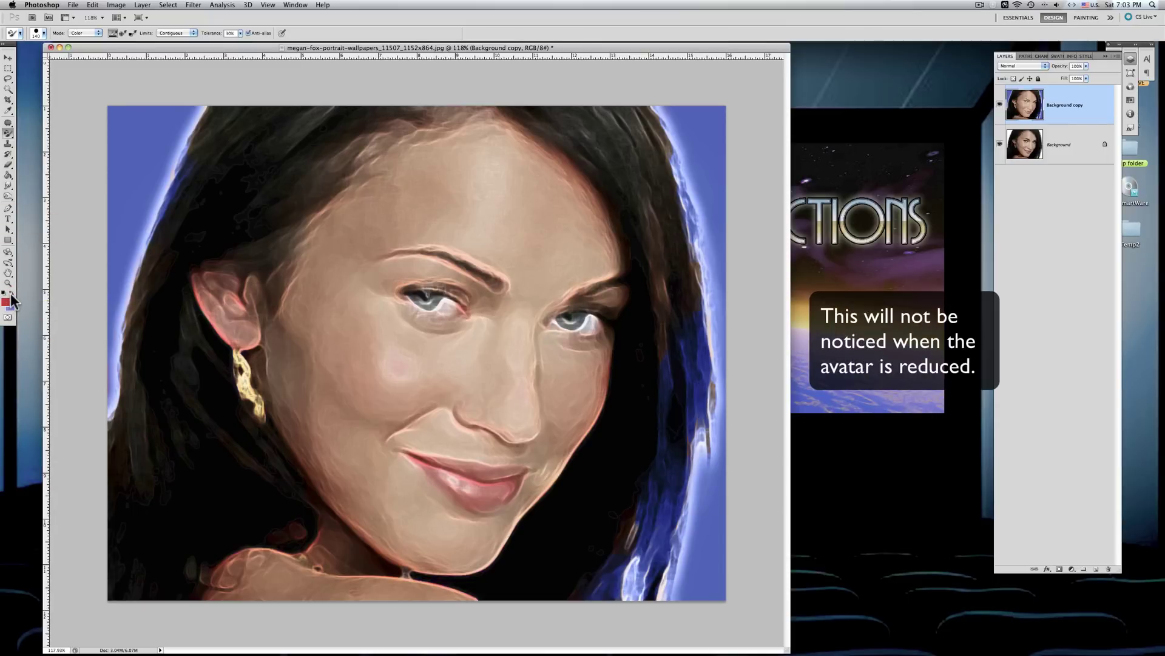
click(11, 295)
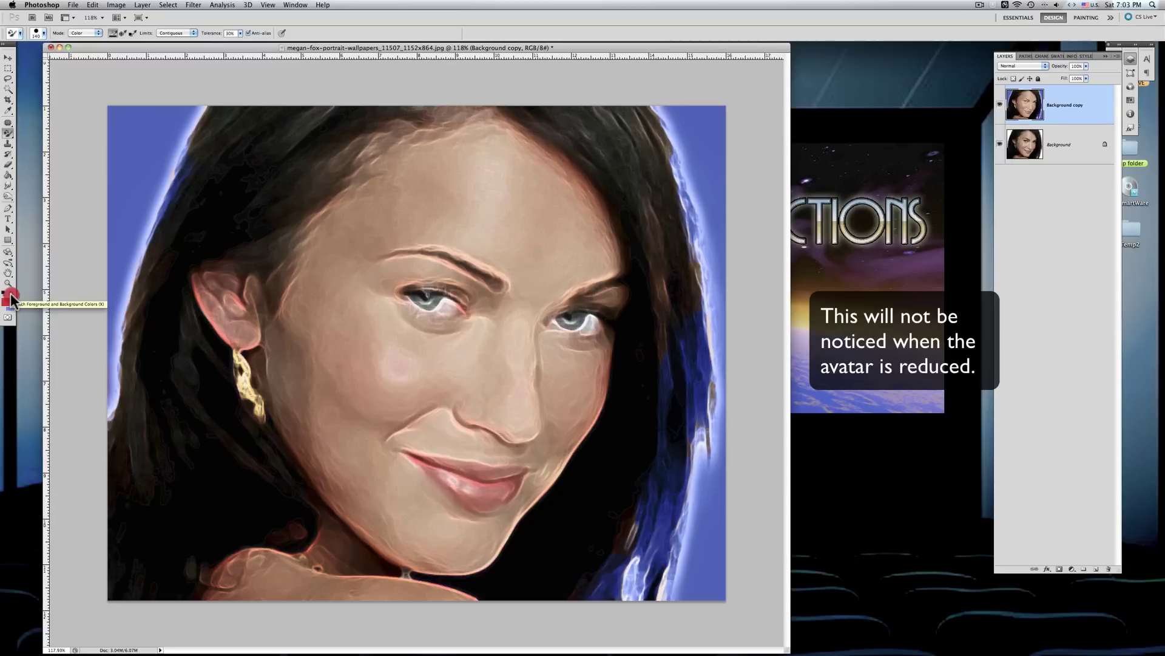
click(11, 296)
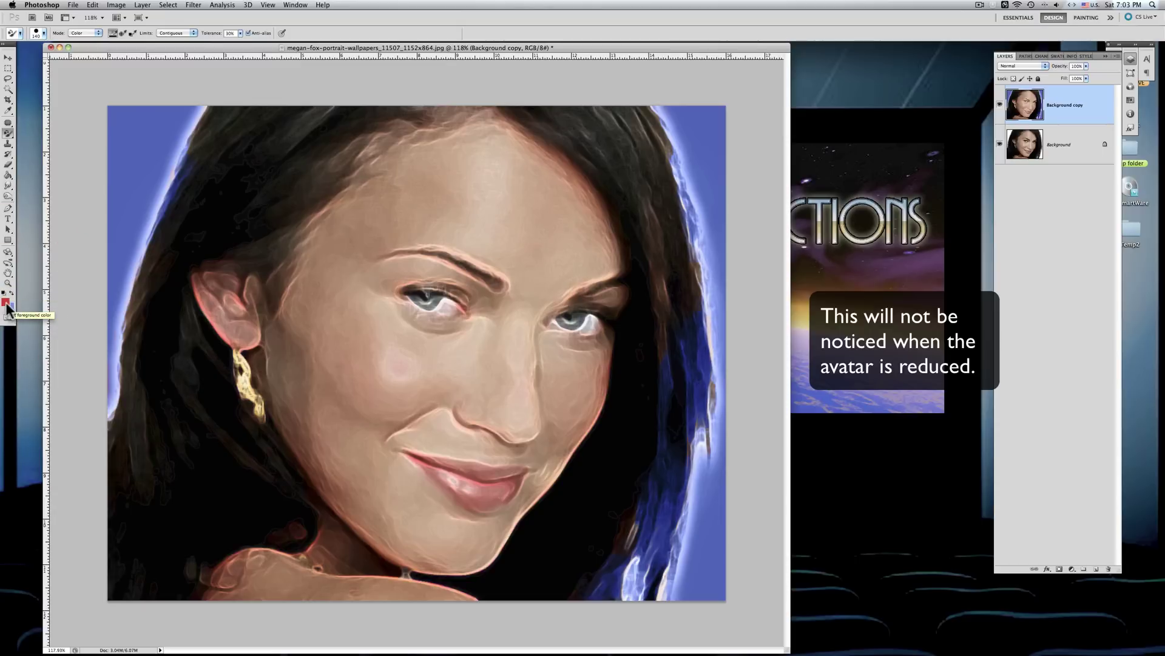
- Reselect the Color Replacement Tool and shrink its brush to 23 px
click(13, 133)
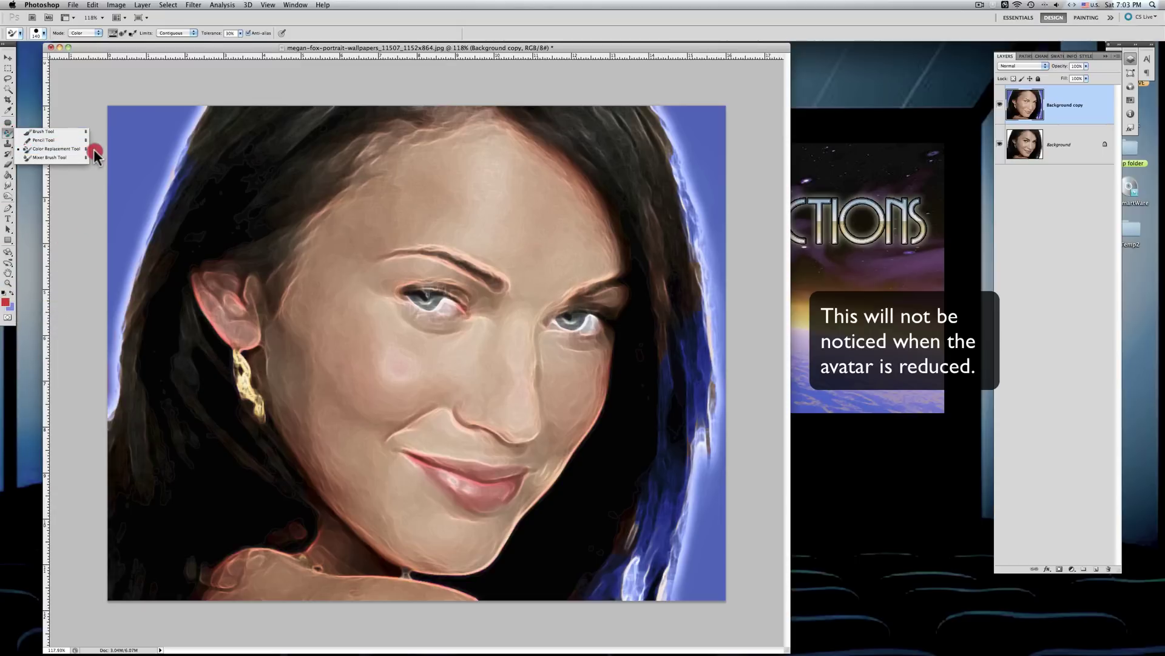
click(53, 149)
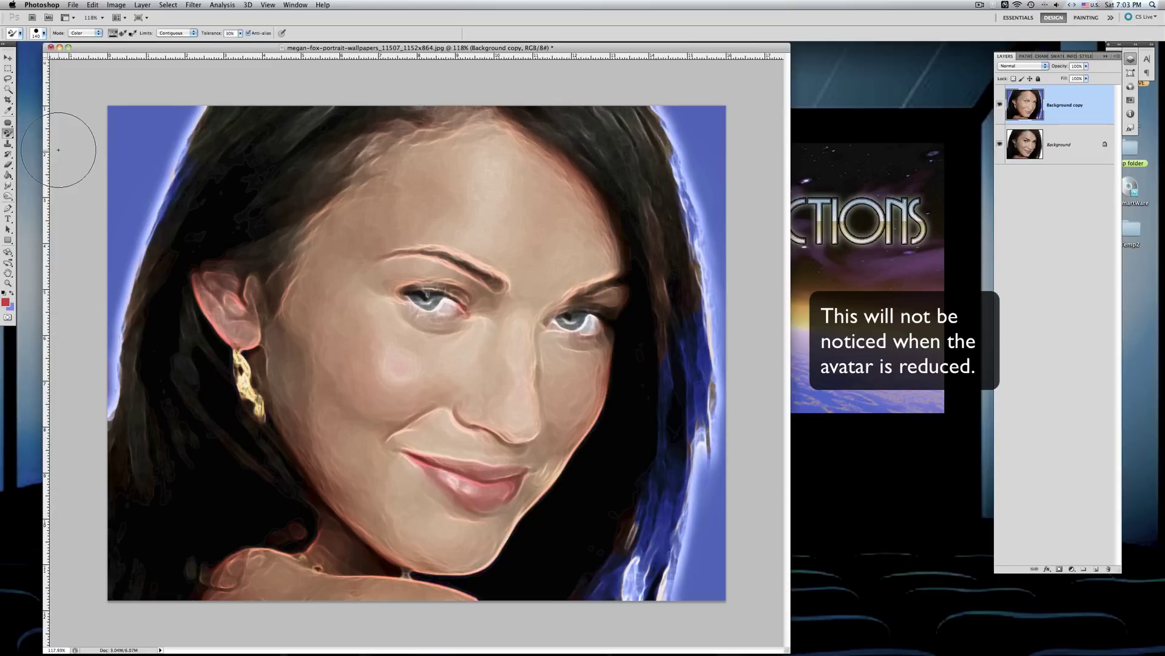
click(42, 35)
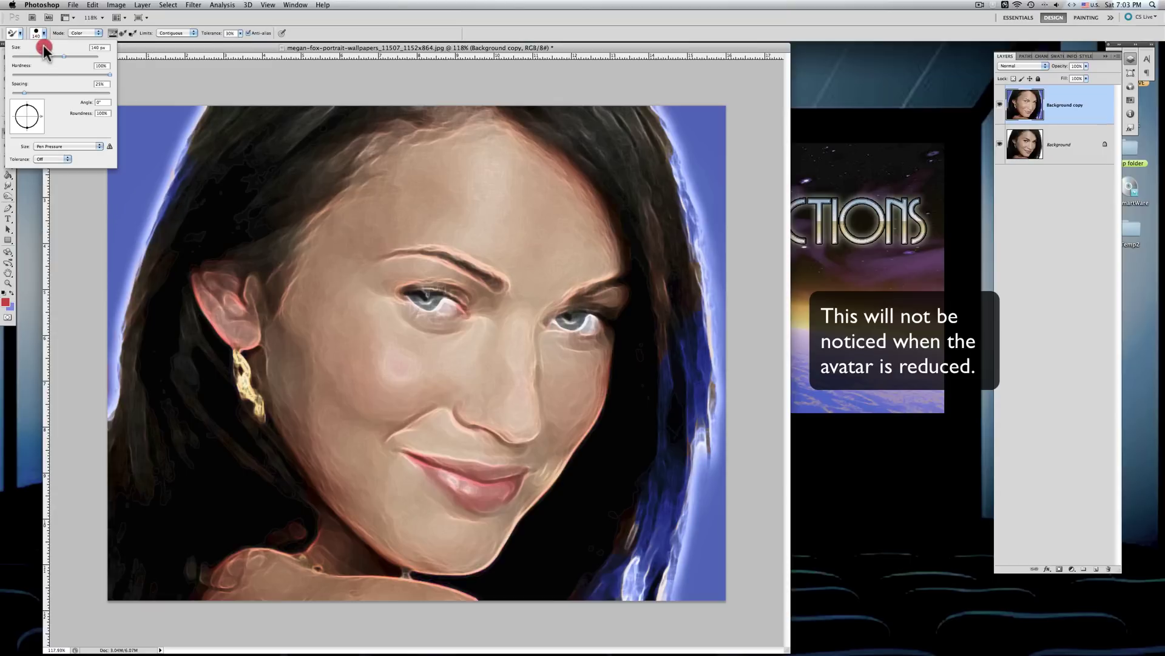
drag(30, 56, 24, 57)
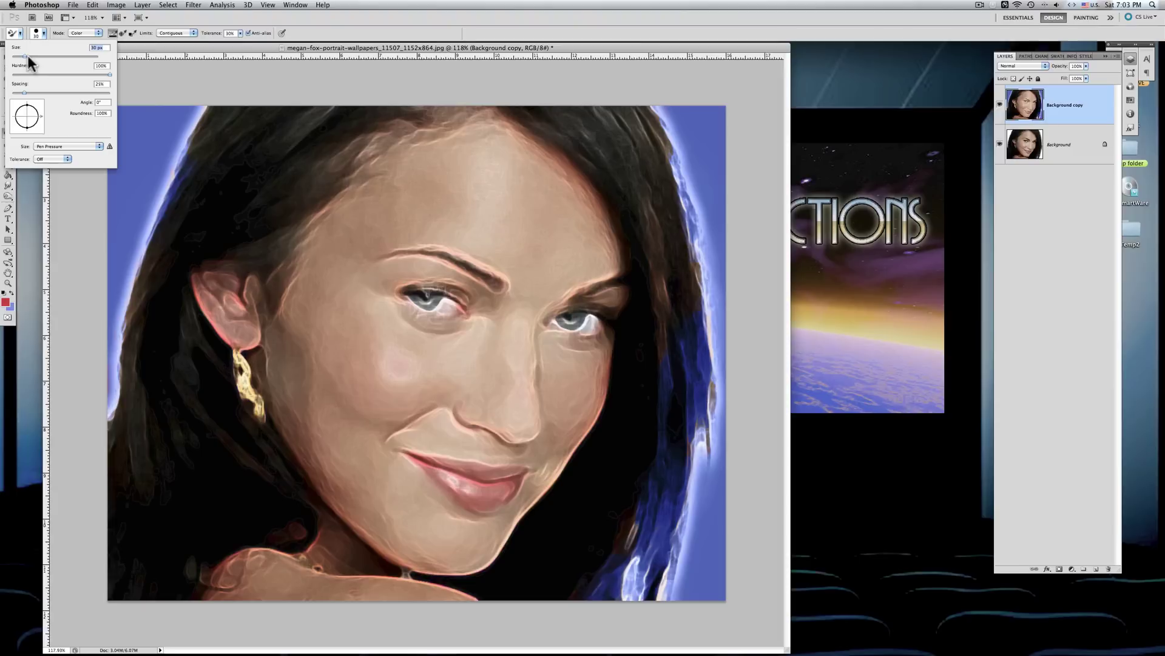
drag(26, 55, 22, 55)
- Brush red across the lips from the corner and along the upper lip
drag(522, 472, 430, 462)
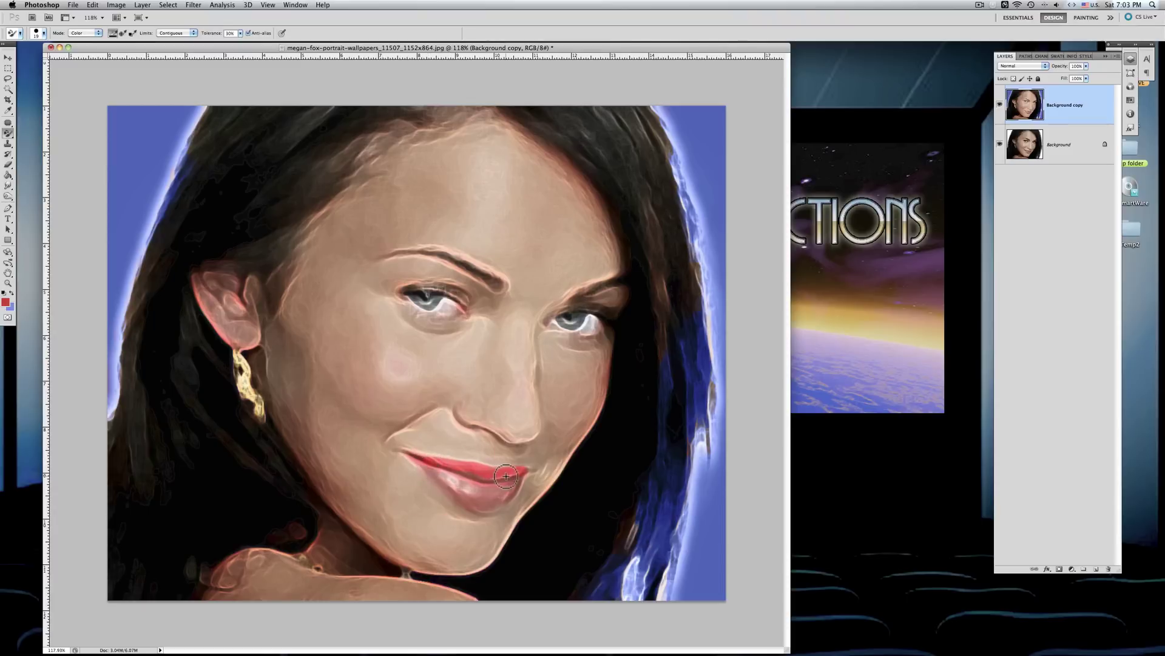
mouse_move(512, 473)
mouse_down()
mouse_move(483, 476)
mouse_move(516, 477)
mouse_move(494, 501)
mouse_move(469, 502)
mouse_move(442, 483)
mouse_move(496, 495)
mouse_move(505, 484)
mouse_move(425, 461)
mouse_move(473, 488)
mouse_move(519, 474)
mouse_move(480, 499)
mouse_move(433, 473)
mouse_move(513, 478)
mouse_move(487, 481)
mouse_up()
- Zoom the finished portrait out to 16.5% to judge it at avatar size
click(9, 165)
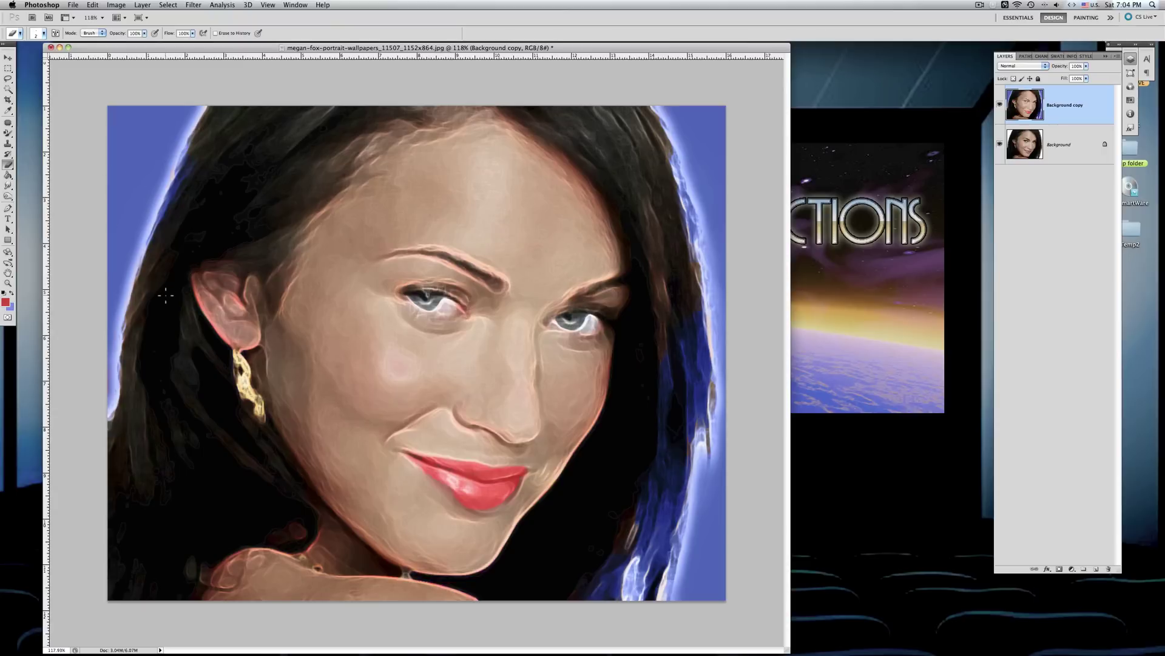
click(8, 283)
key(alt)
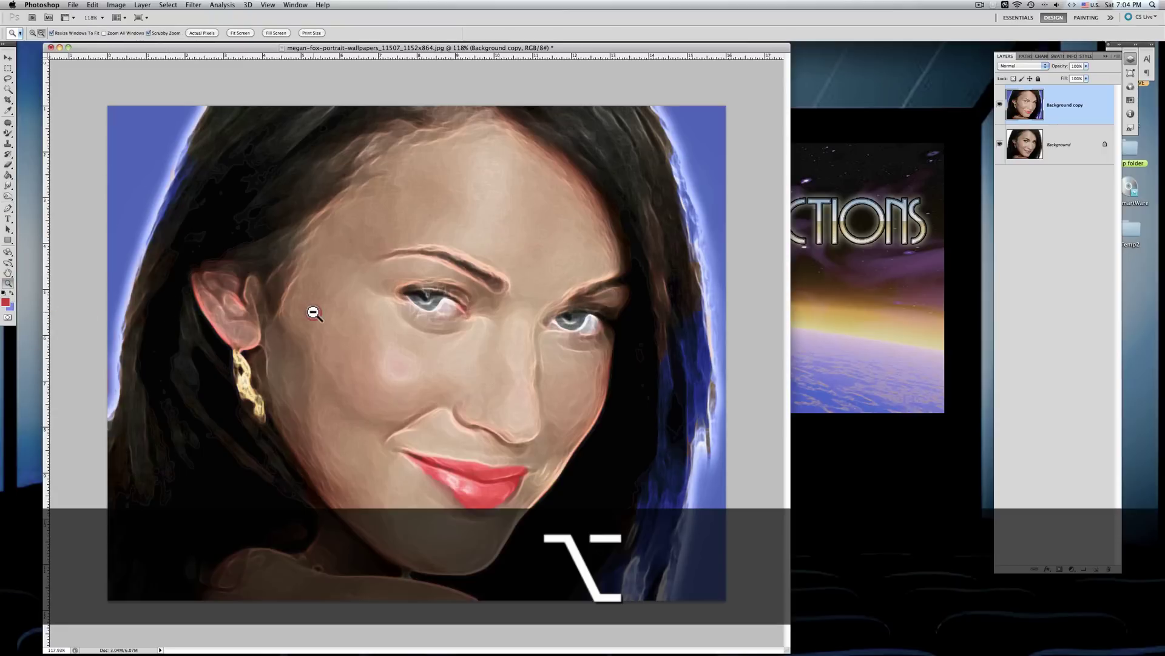
alt+click(314, 312)
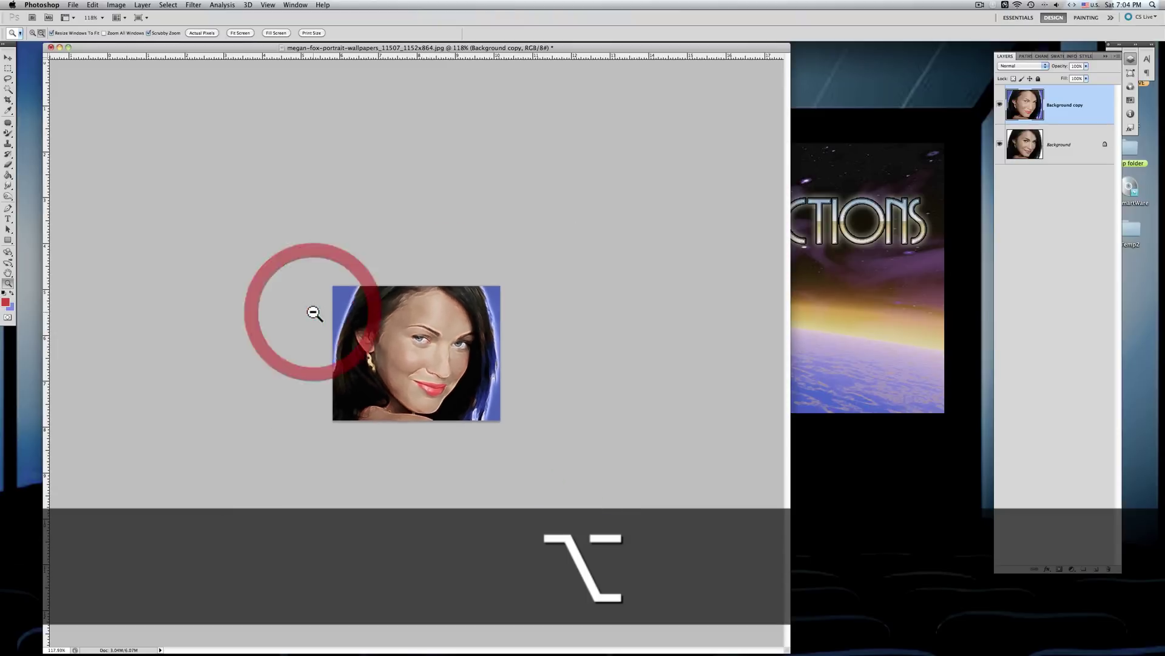
alt+click(313, 312)
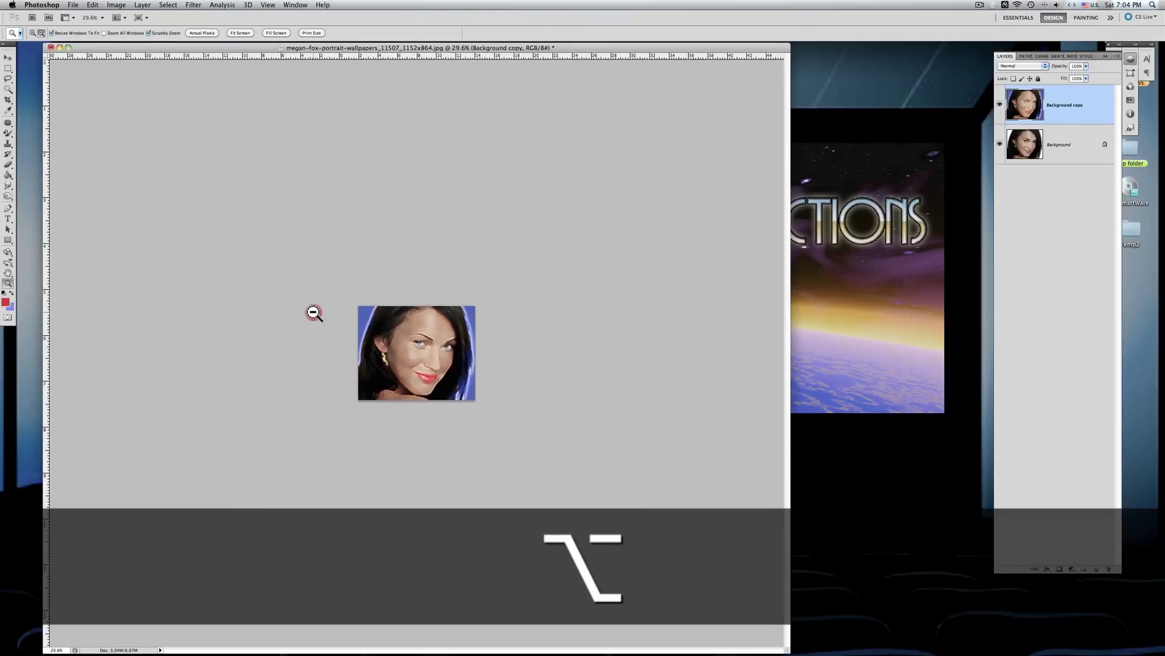